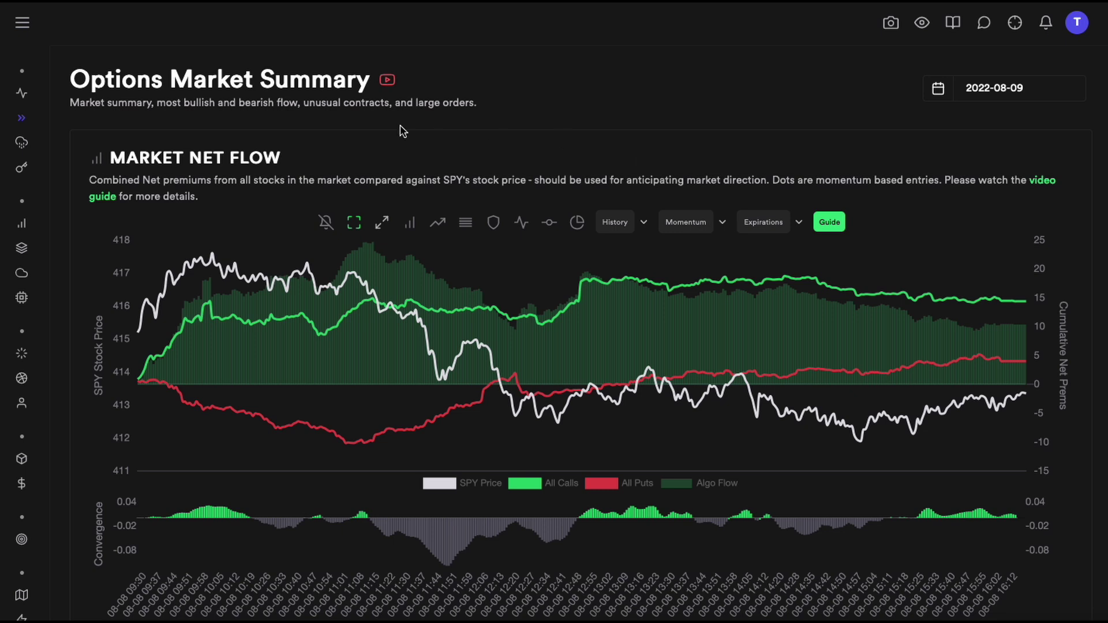
# Scroll past Market Net Flow to the Market DEX chart of daily DEX bars against SPY price
pyautogui.moveTo(42, 124)
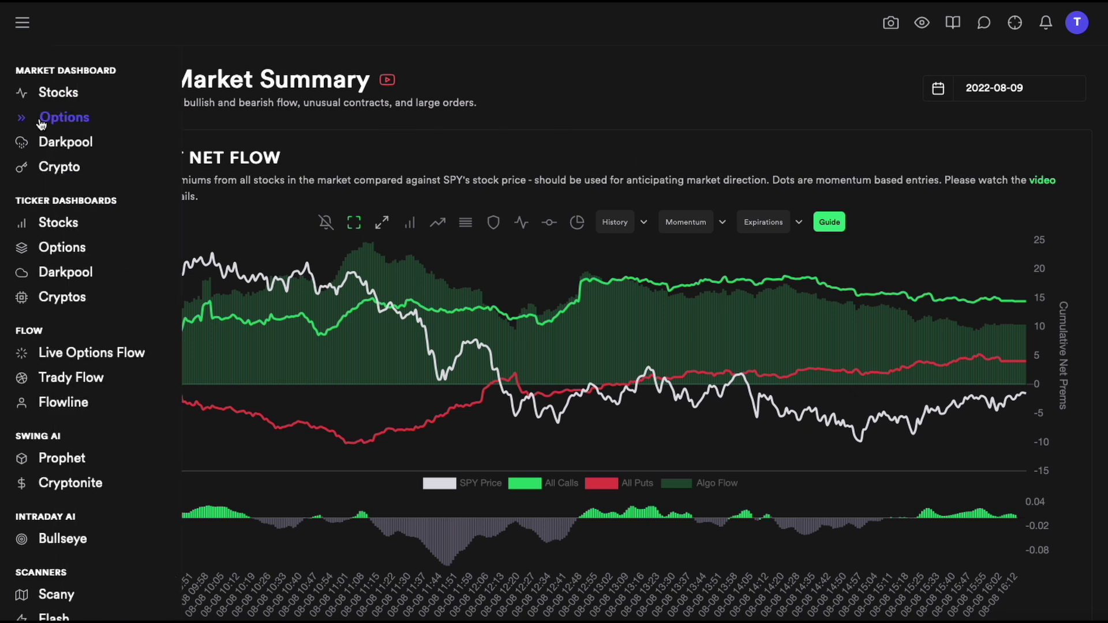
pyautogui.scroll(-8, 628, 211)
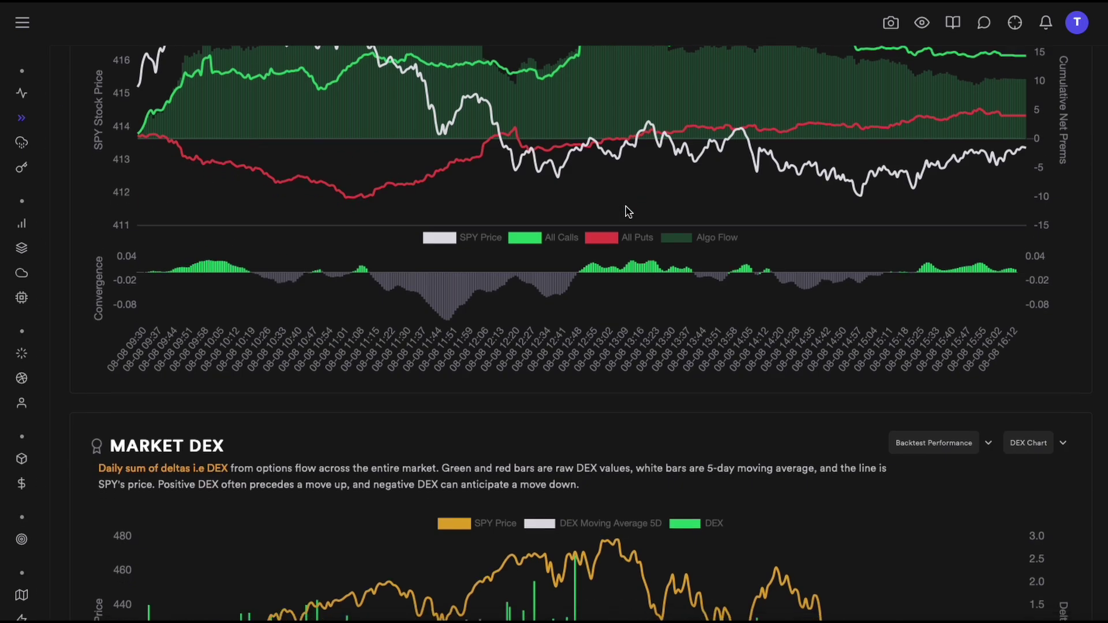
pyautogui.scroll(8, 627, 210)
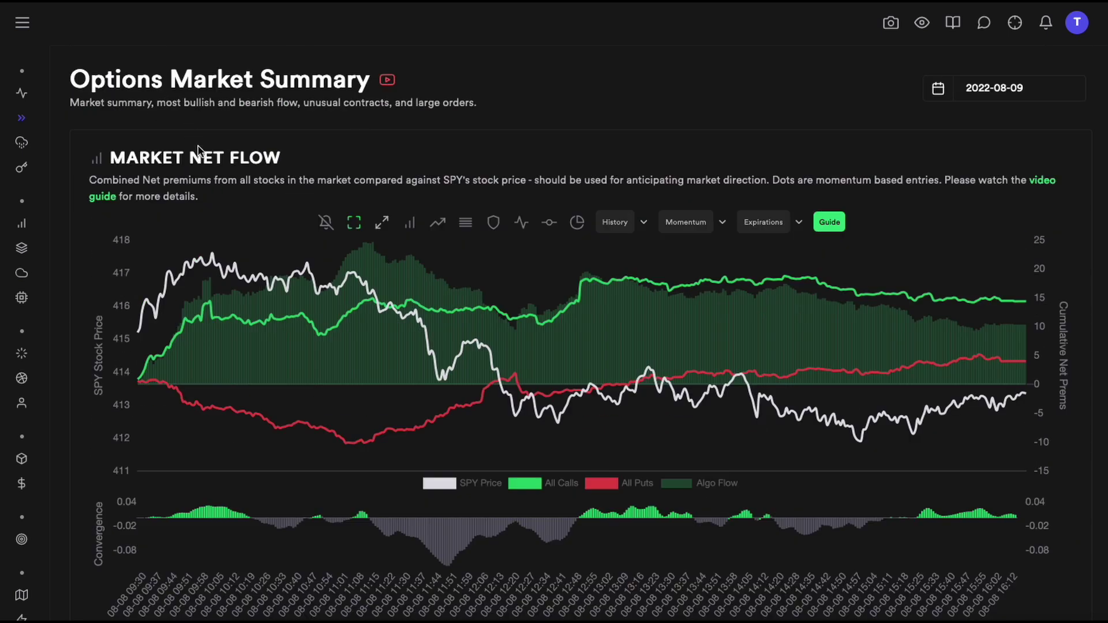
pyautogui.scroll(-8, 431, 196)
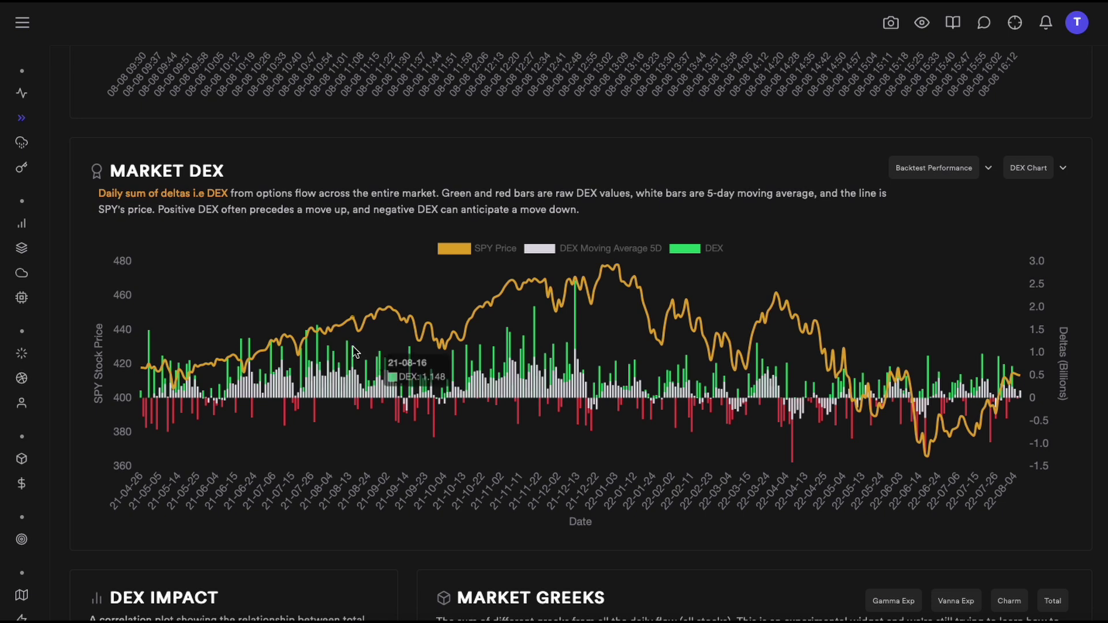
pyautogui.moveTo(348, 352)
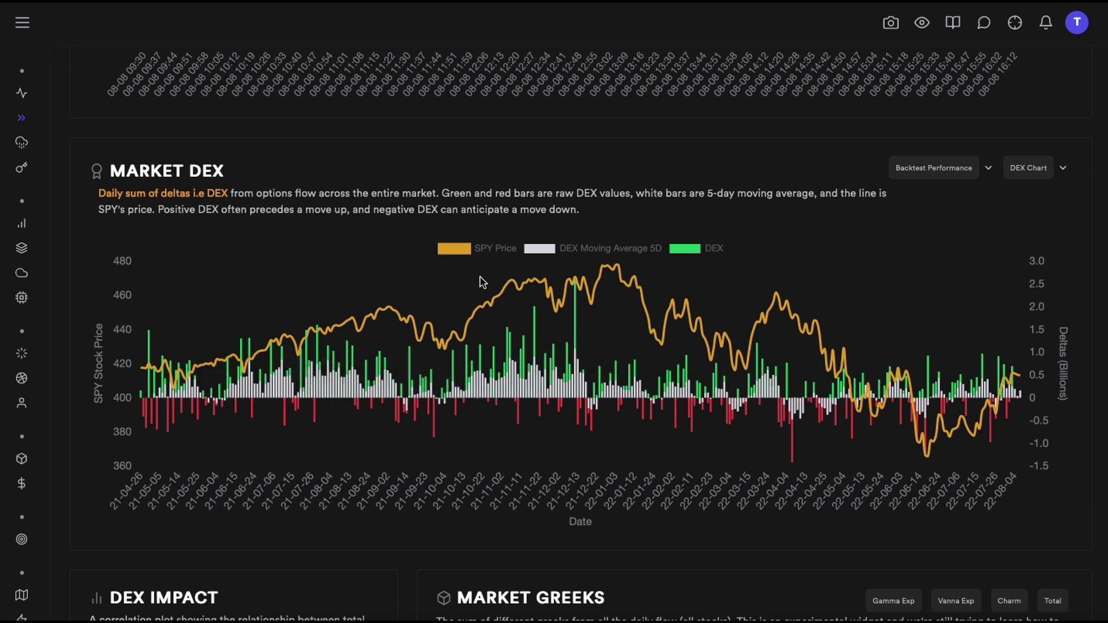
pyautogui.click(459, 253)
# Redraw the Market DEX chart with Recent Data set to 60 days, from 22-05-12 to 22-08-05
pyautogui.click(1014, 168)
pyautogui.click(993, 345)
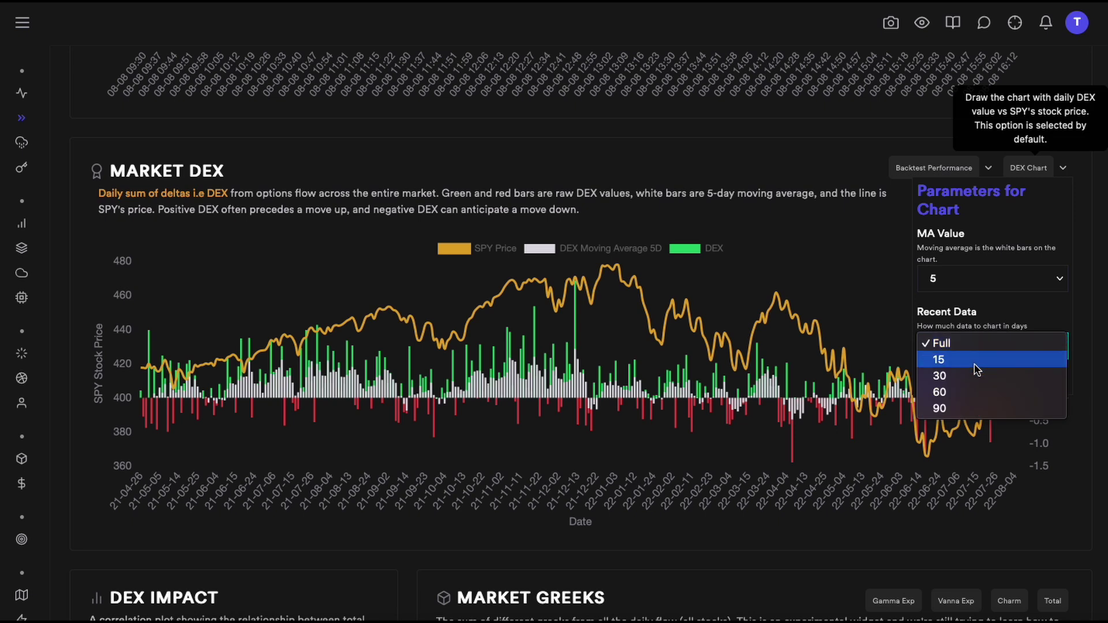
pyautogui.click(965, 393)
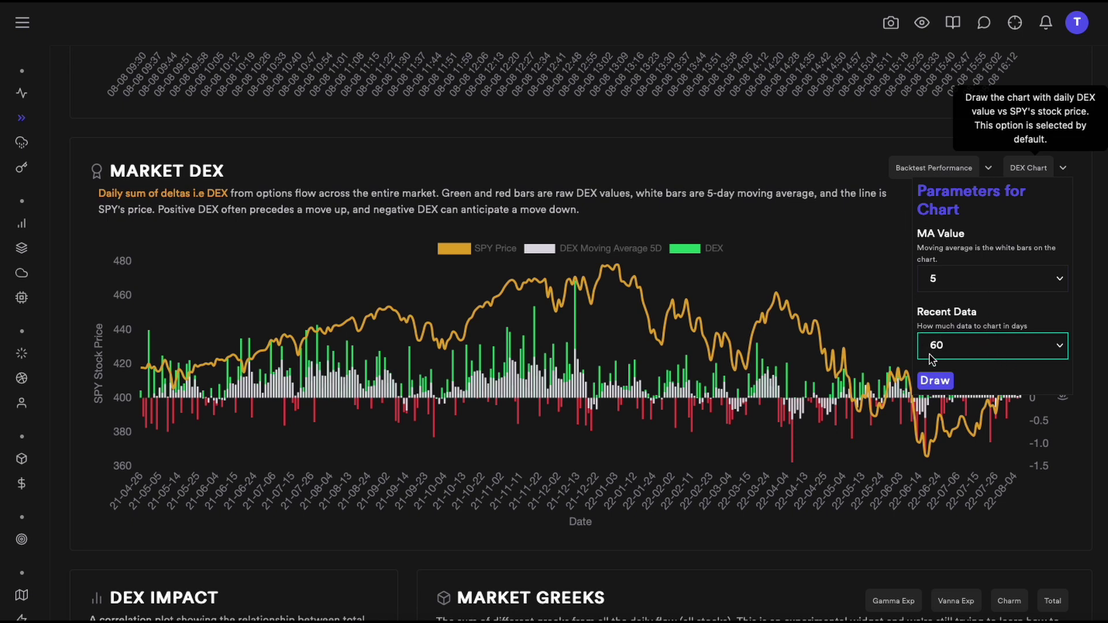
pyautogui.click(935, 381)
pyautogui.click(662, 426)
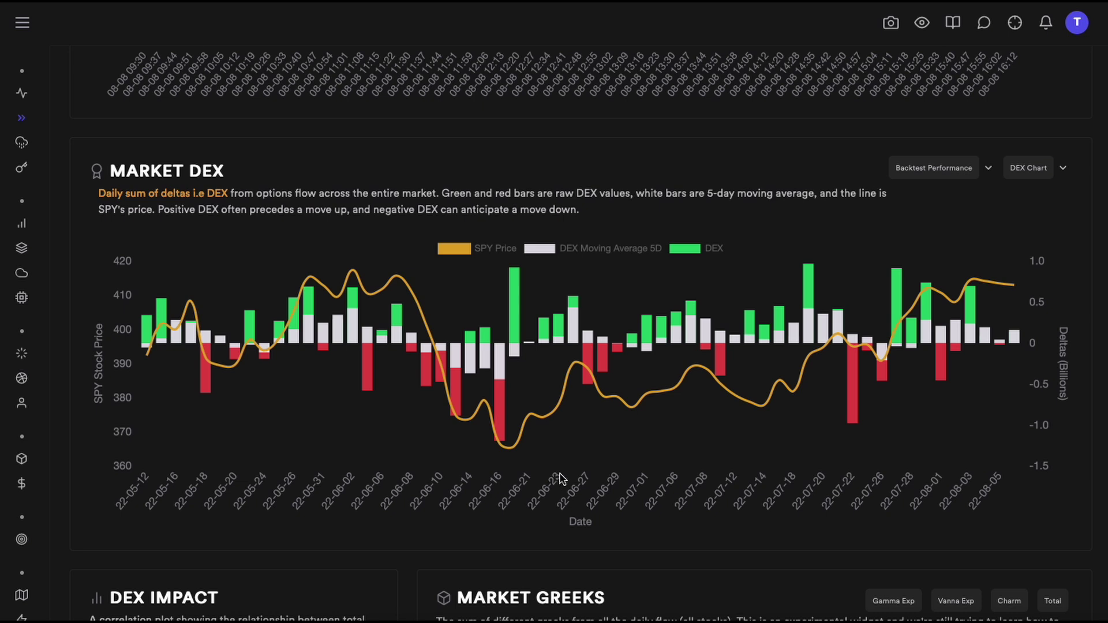
pyautogui.scroll(2, 646, 463)
pyautogui.scroll(7, 678, 463)
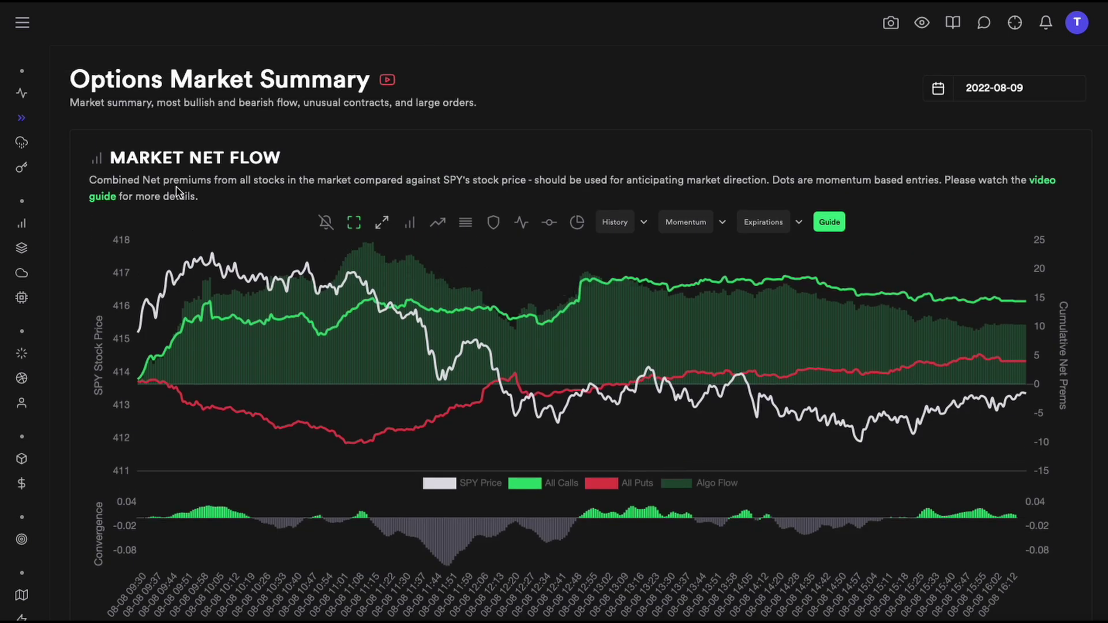
pyautogui.moveTo(86, 356)
pyautogui.scroll(-8, 192, 514)
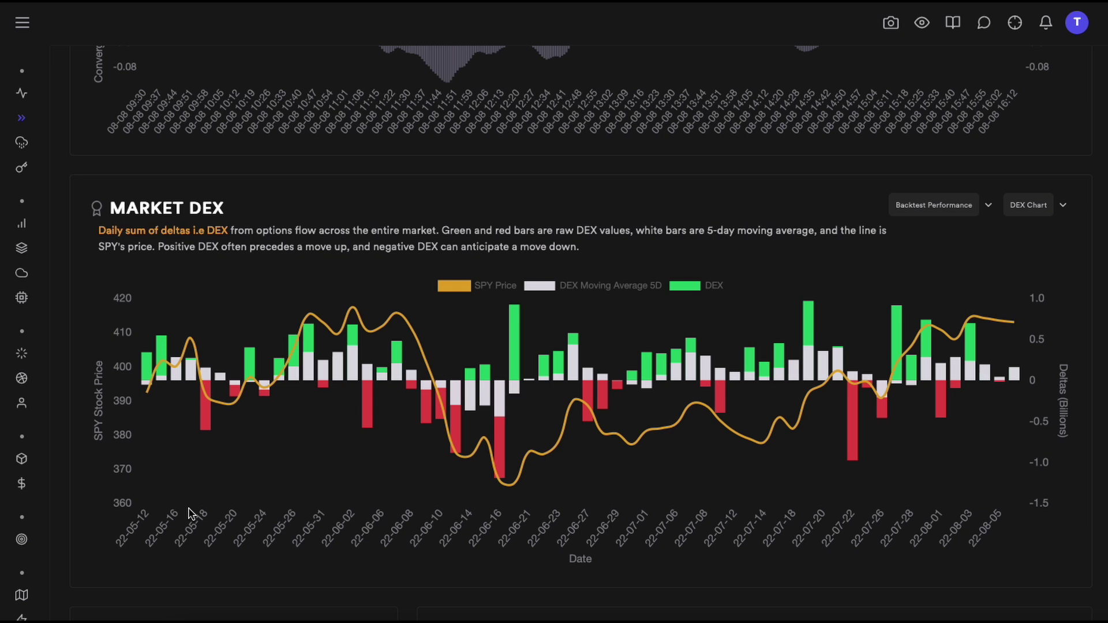
pyautogui.moveTo(509, 336)
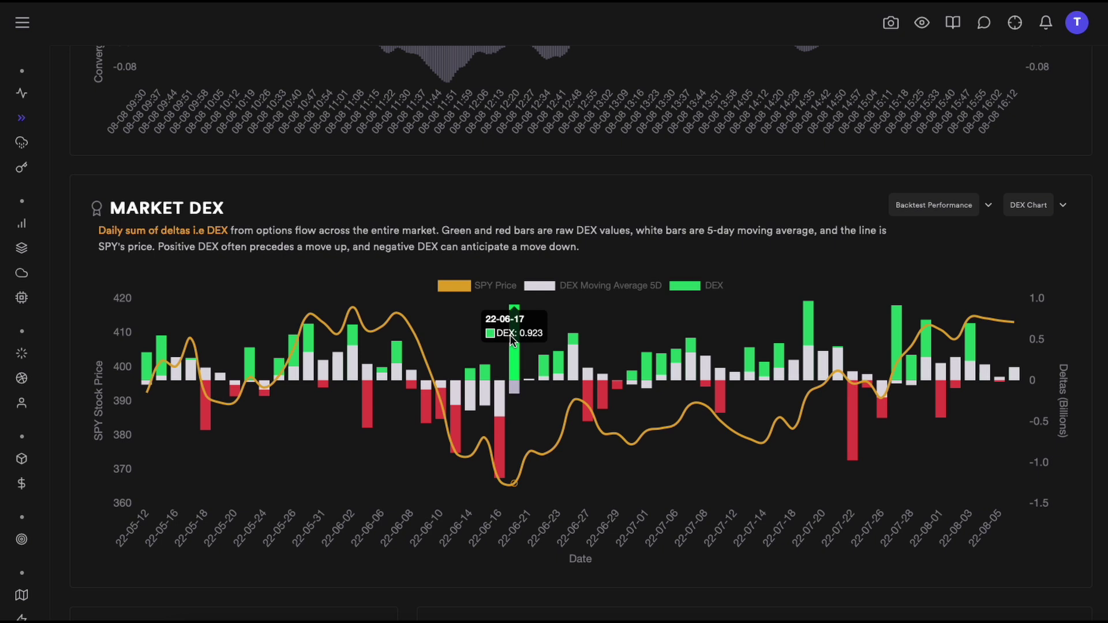
# Redraw the Market DEX chart over its full date range
pyautogui.click(1039, 206)
pyautogui.click(970, 384)
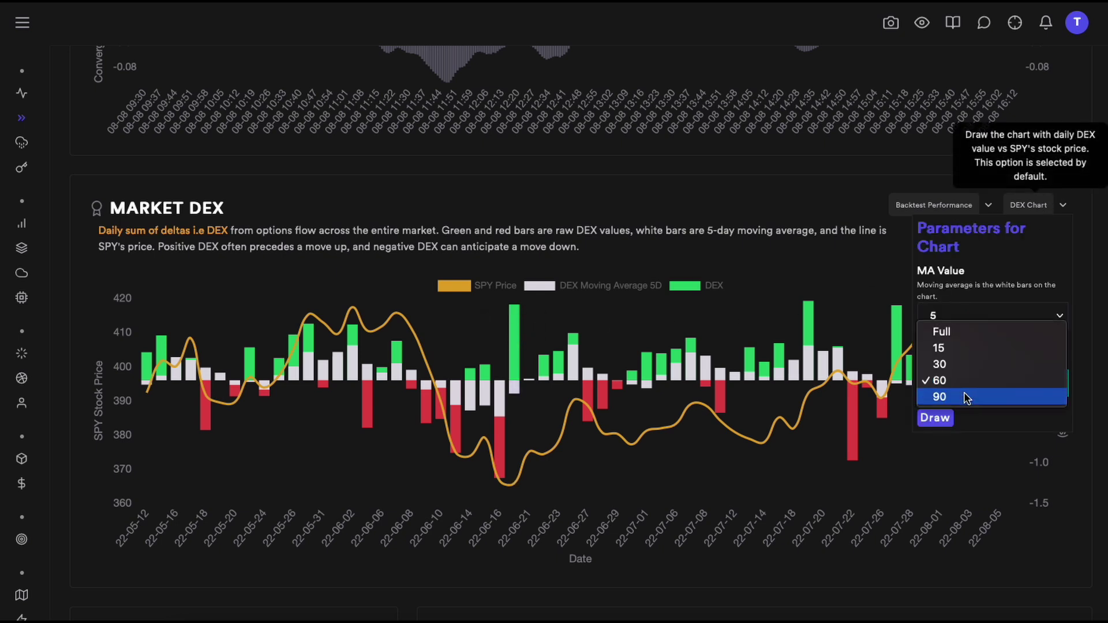
pyautogui.click(959, 331)
pyautogui.click(934, 417)
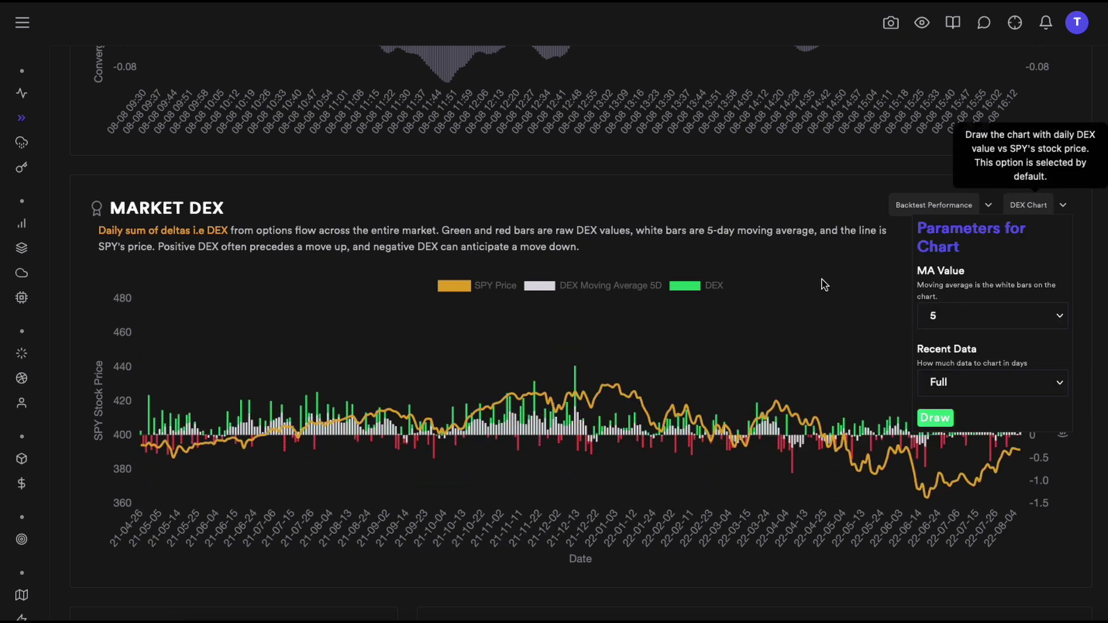
# Backtest raw DEX with a 5-day moving average and stoploss lowered from 2% to 1%
pyautogui.click(928, 206)
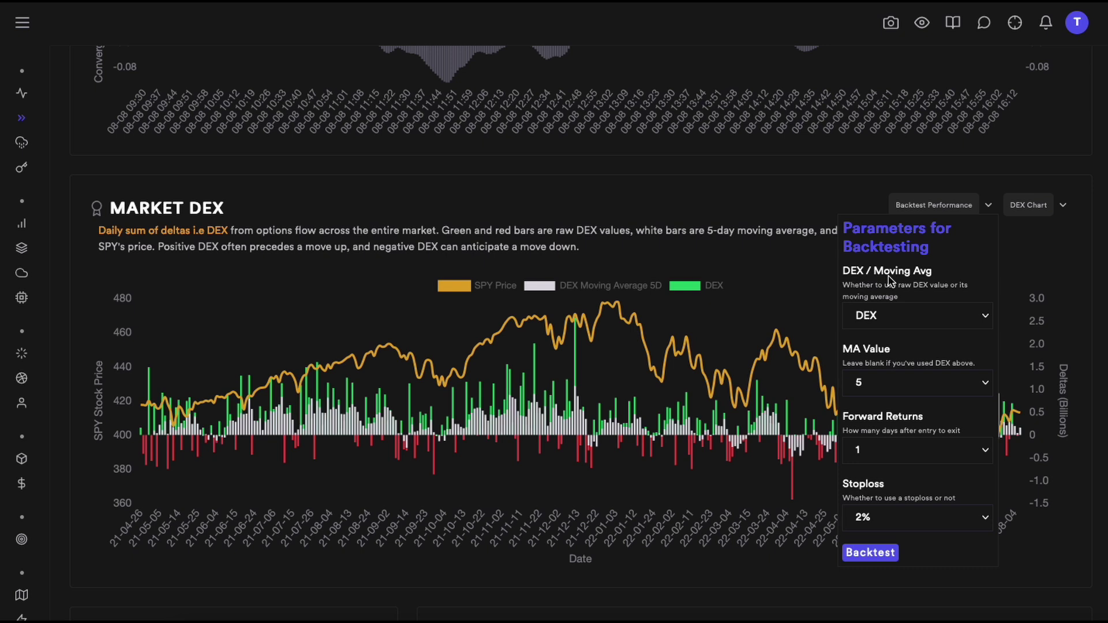
pyautogui.click(880, 316)
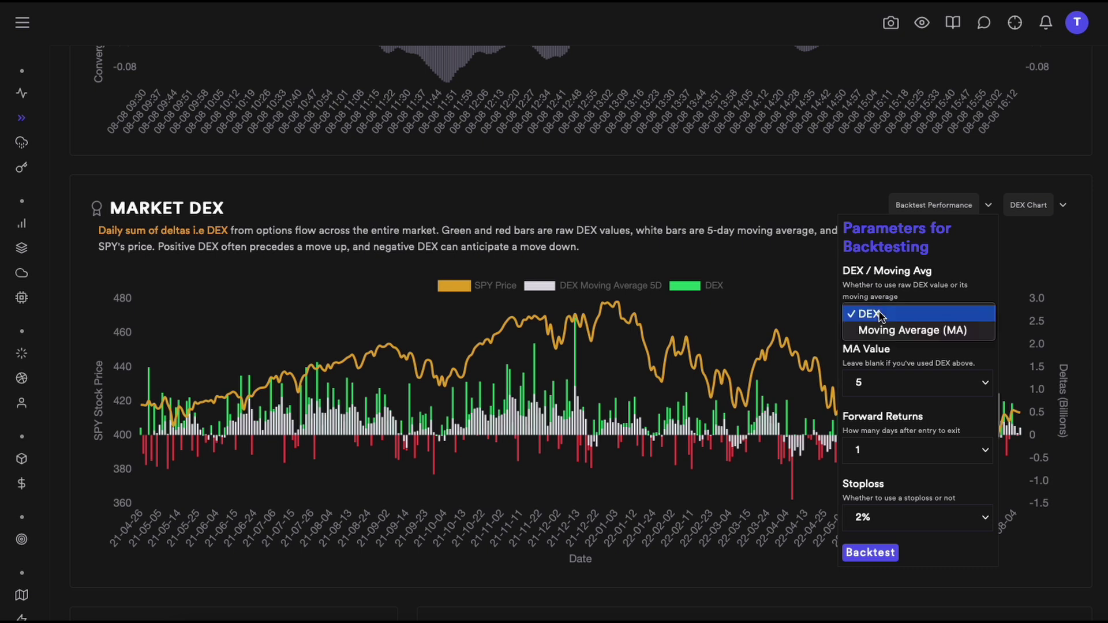
pyautogui.click(893, 311)
pyautogui.click(880, 390)
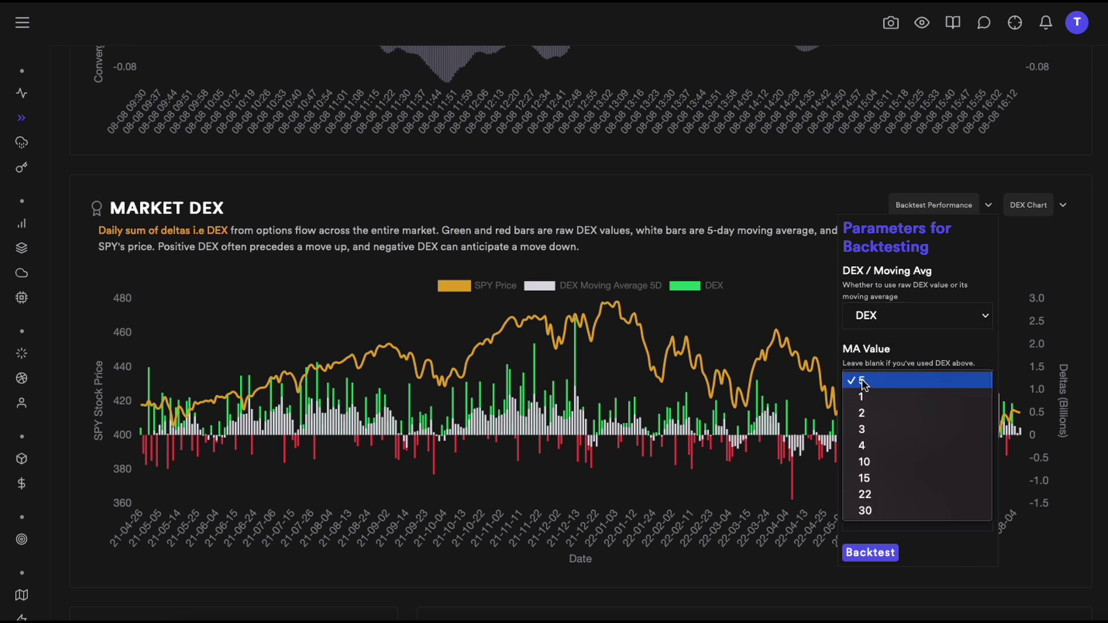
pyautogui.click(893, 363)
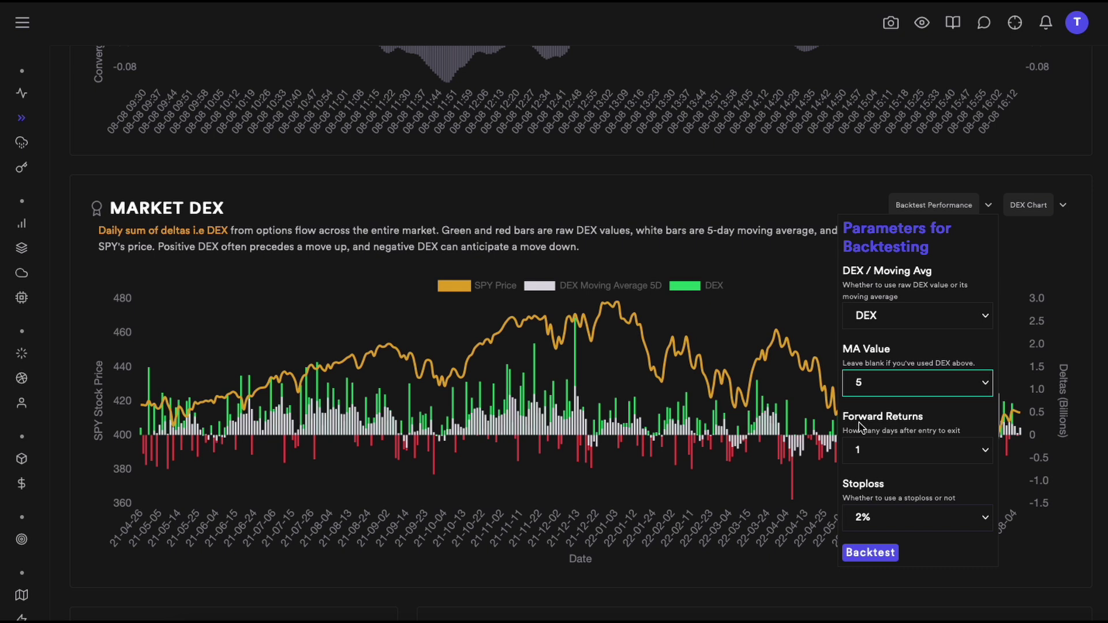
pyautogui.click(874, 517)
pyautogui.click(866, 529)
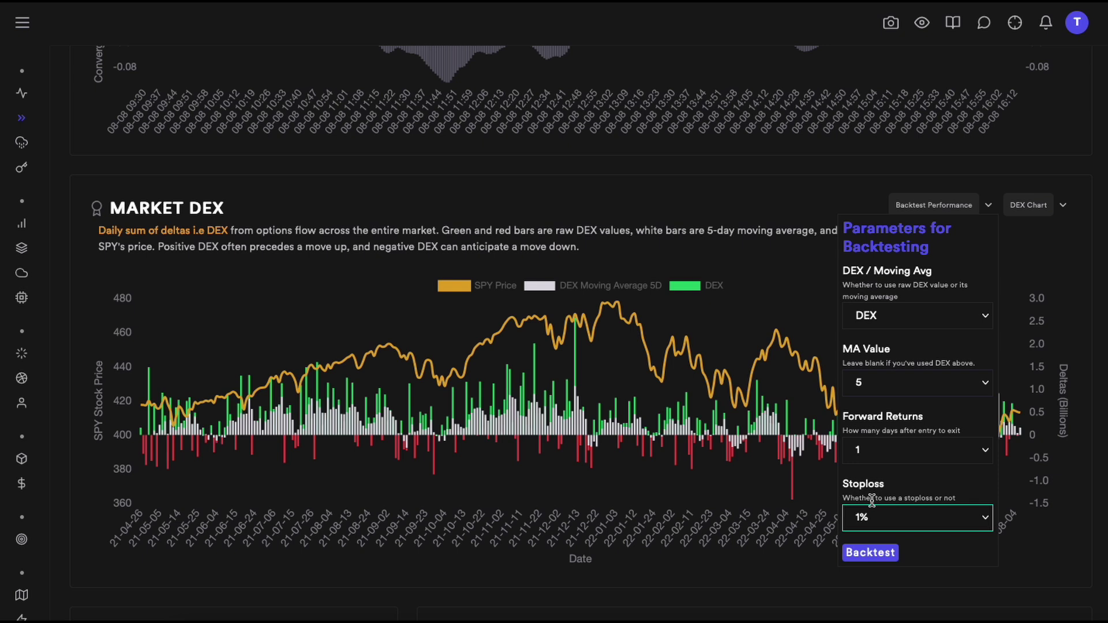
pyautogui.click(873, 552)
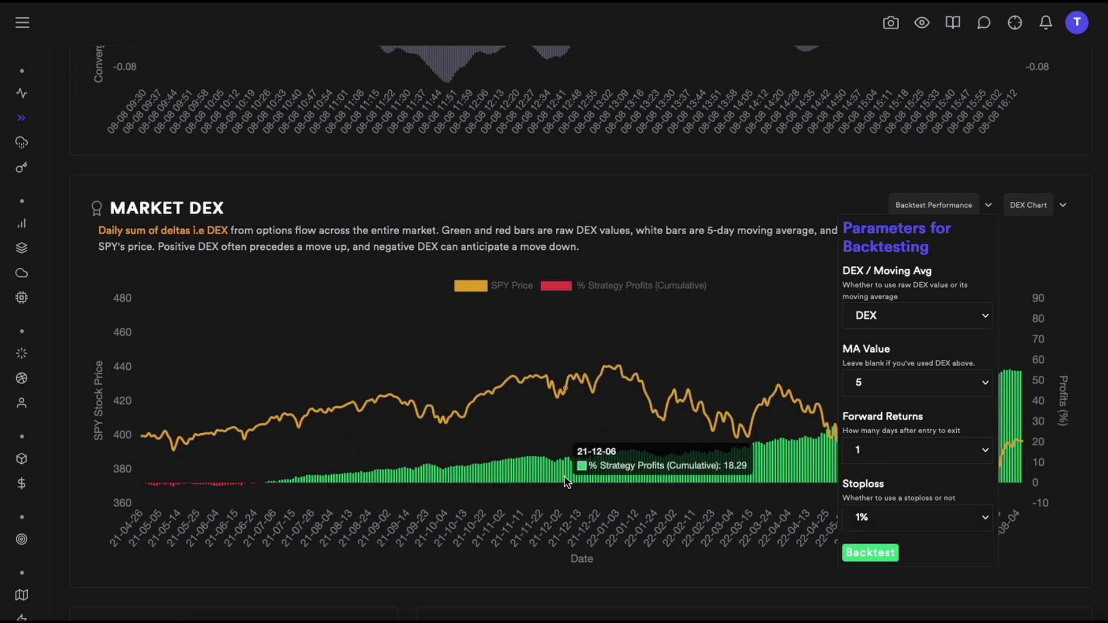
# Close the backtesting parameters to show cumulative strategy profits rising to roughly 80%
pyautogui.click(518, 381)
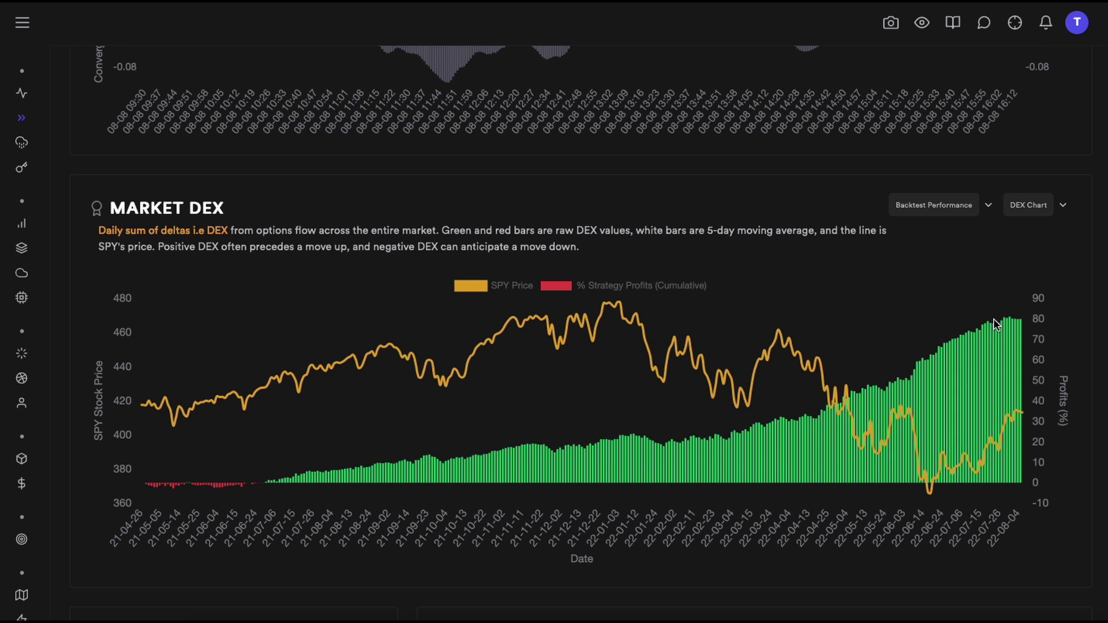
# Reopen the Backtest Performance parameters and confirm the stoploss remains at 1%
pyautogui.click(938, 211)
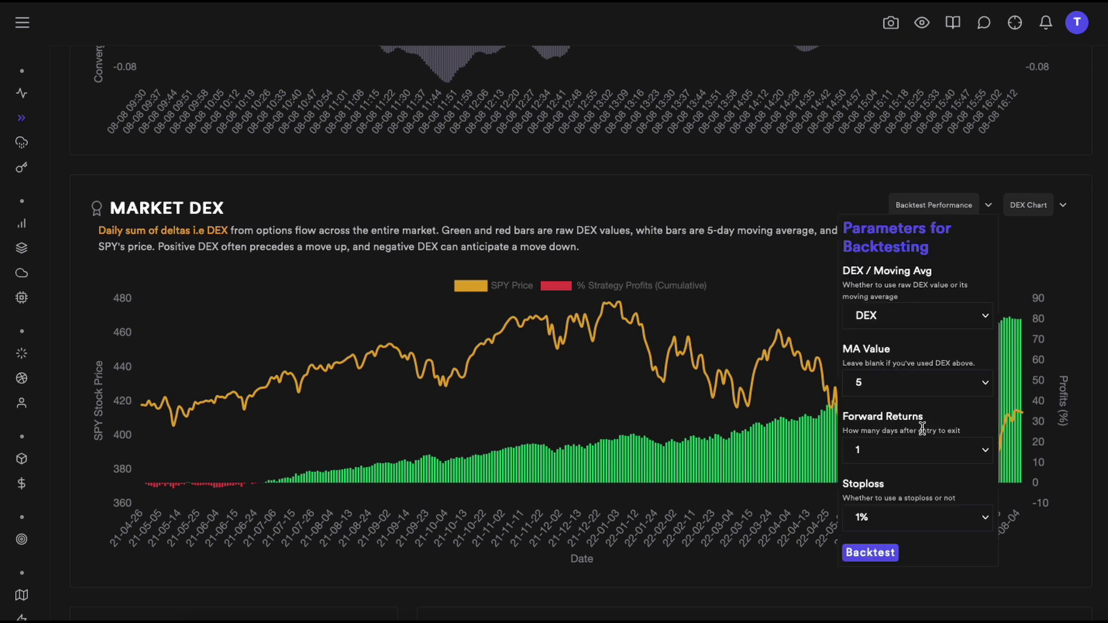
pyautogui.click(860, 519)
pyautogui.click(905, 482)
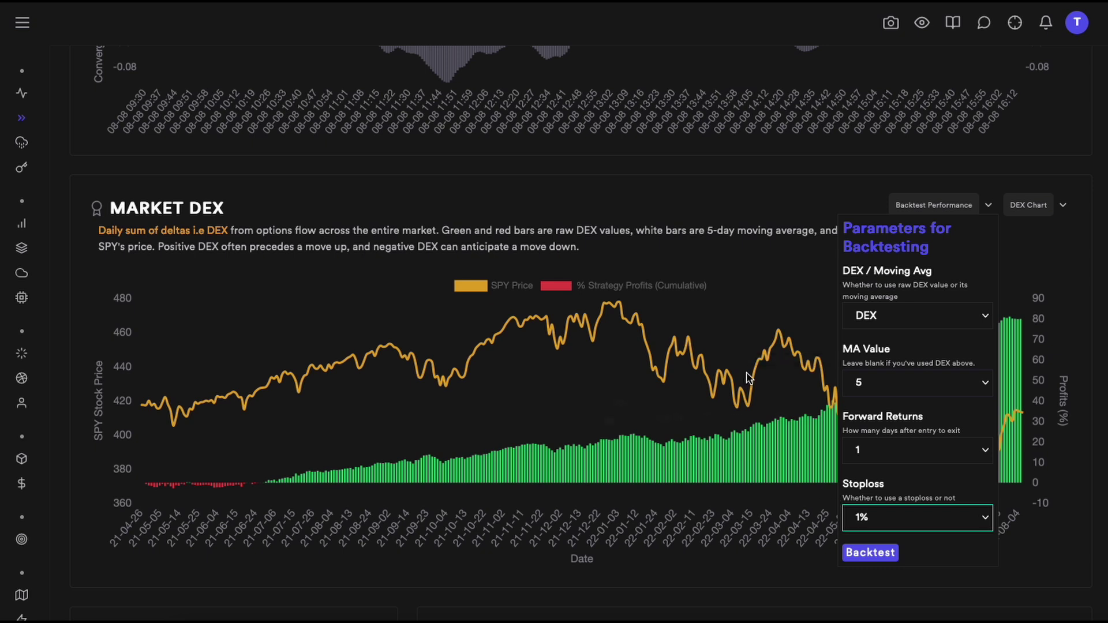
pyautogui.click(757, 320)
# Limit the DEX chart to Recent Data 60 and redraw it for 22-05-12 to 22-08-05
pyautogui.click(1015, 210)
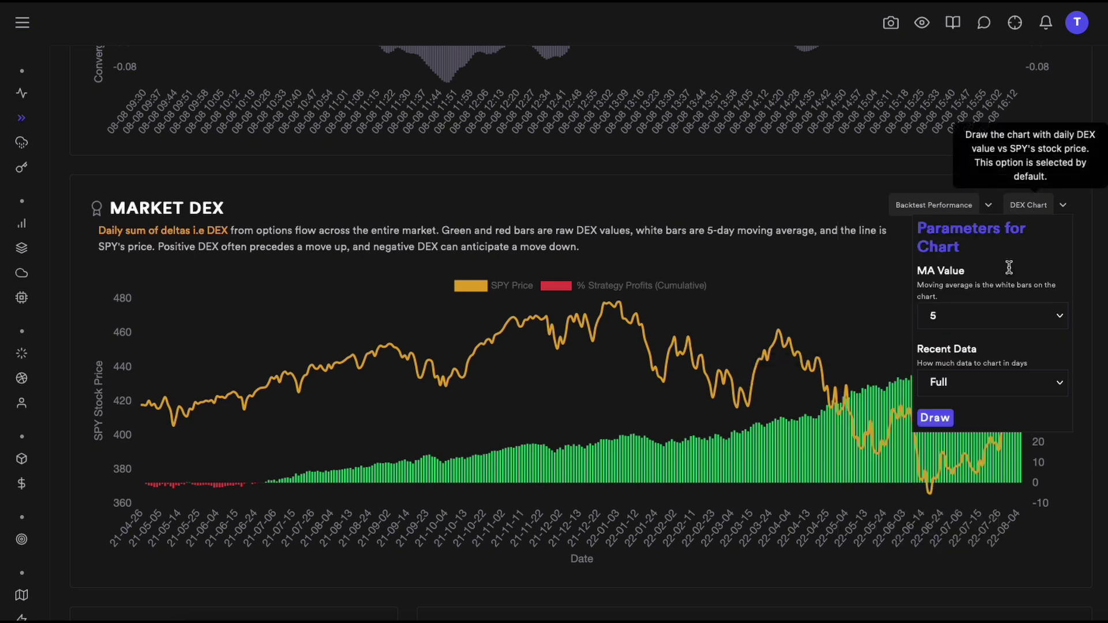
pyautogui.click(962, 383)
pyautogui.click(939, 430)
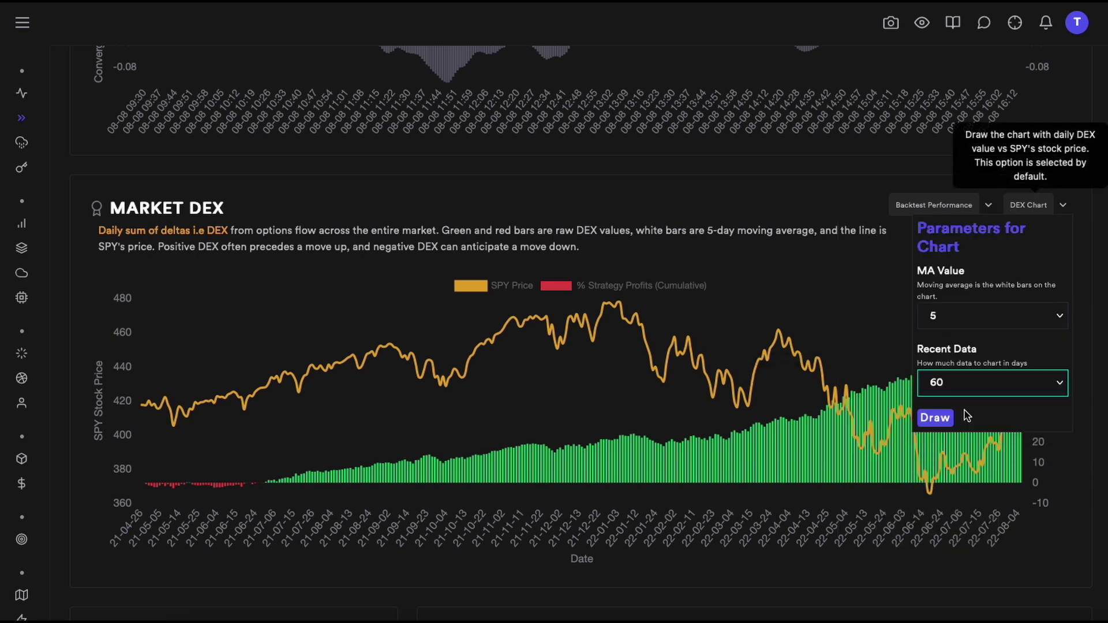
pyautogui.click(935, 417)
pyautogui.click(628, 309)
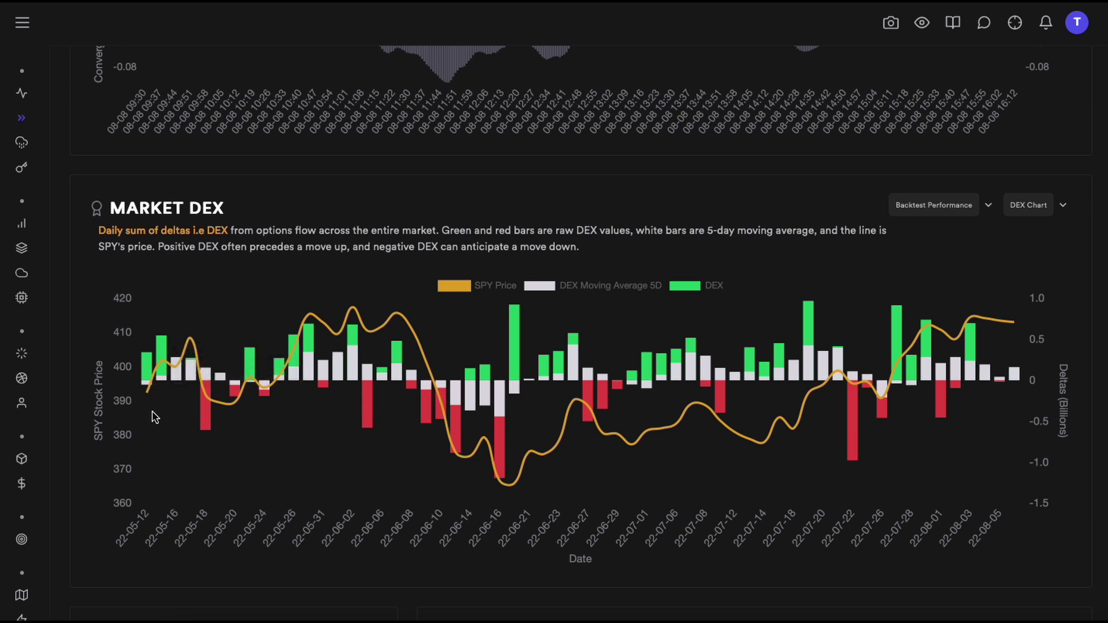
pyautogui.moveTo(146, 376)
pyautogui.moveTo(164, 354)
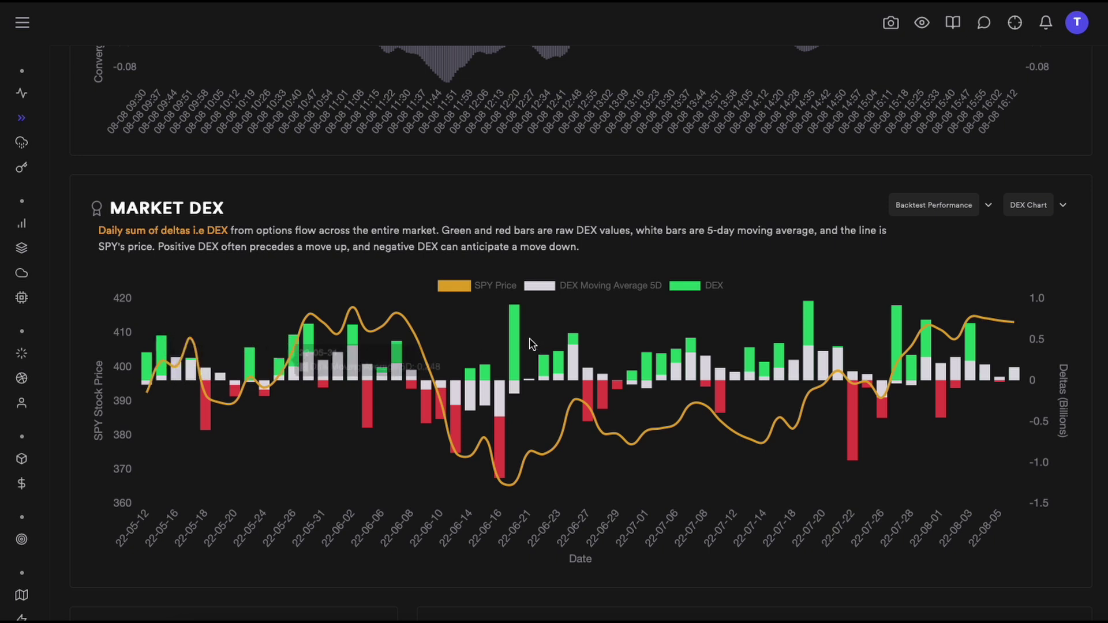
# Toggle off DEX Moving Average 5D and read bar values, e.g. -0.608 billion on 22-05-18
pyautogui.click(547, 289)
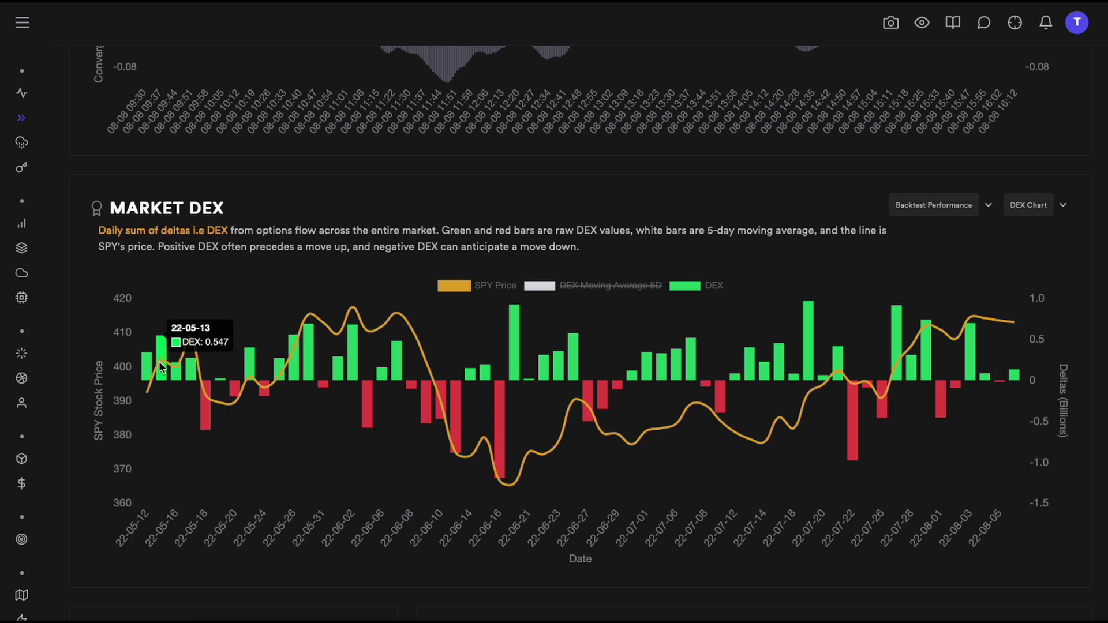
pyautogui.moveTo(160, 352)
pyautogui.moveTo(175, 372)
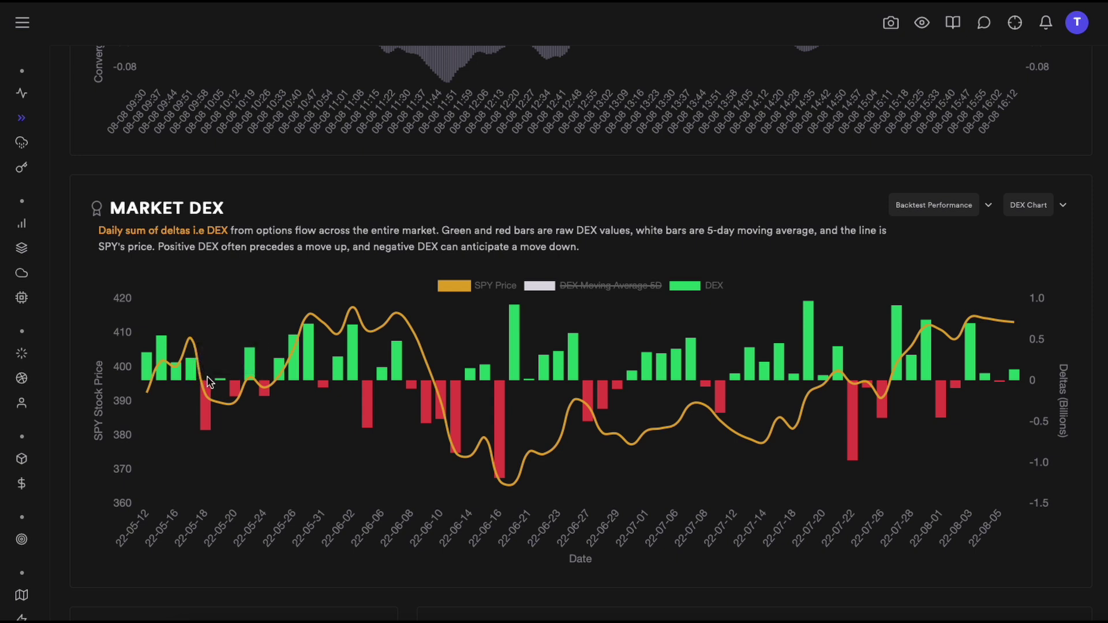
pyautogui.moveTo(203, 385)
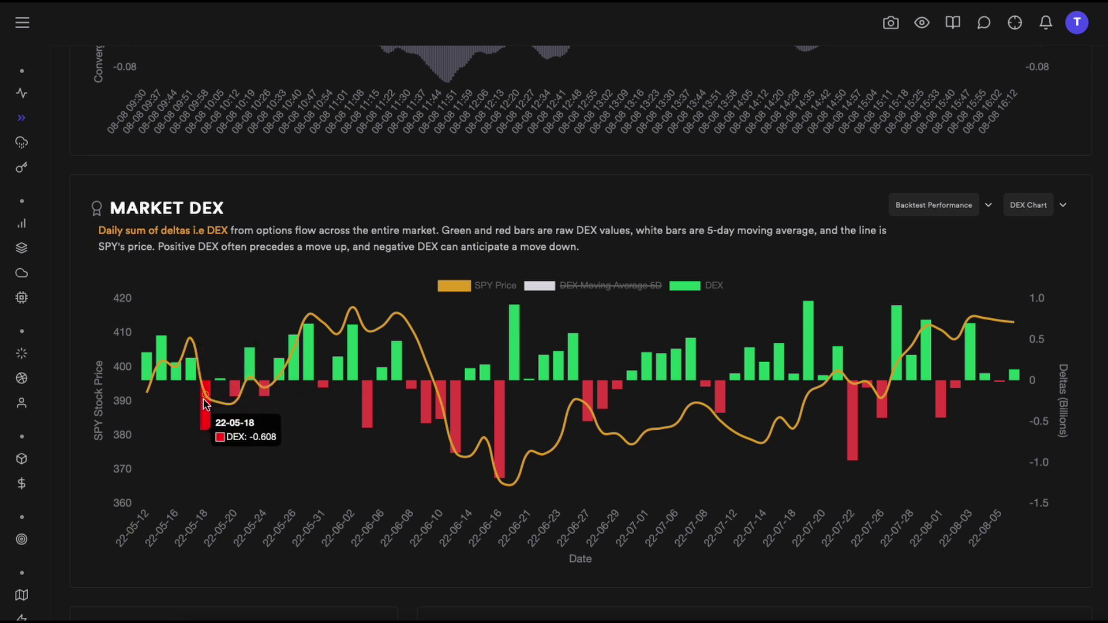